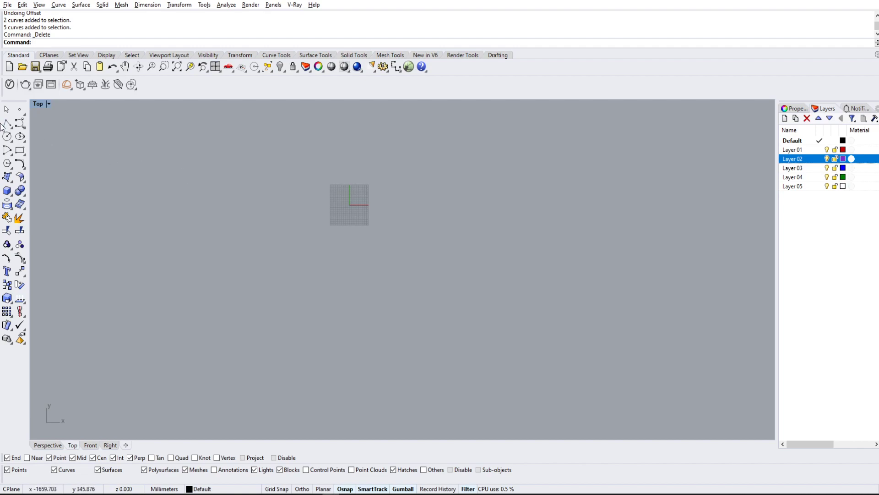
# Draw an open zigzag polyline of six straight segments that cross each other around the grid origin.
pyautogui.click(6, 123)
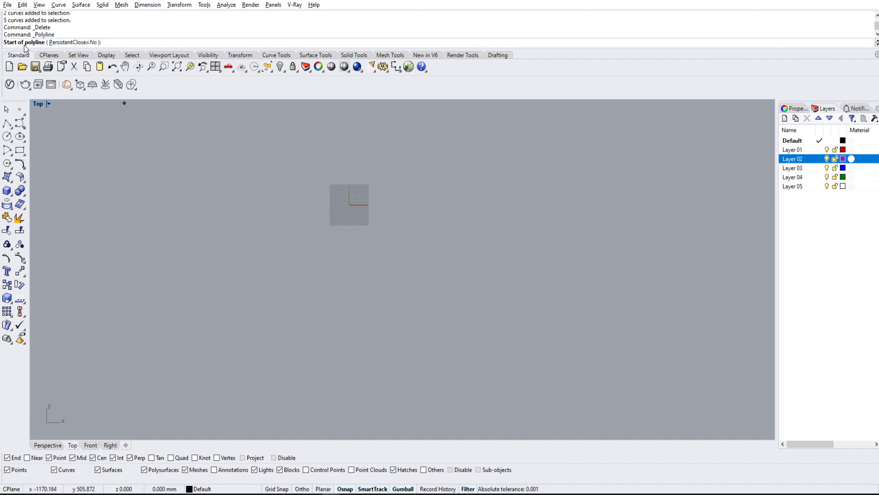
pyautogui.click(204, 297)
pyautogui.click(433, 157)
pyautogui.click(431, 290)
pyautogui.click(343, 283)
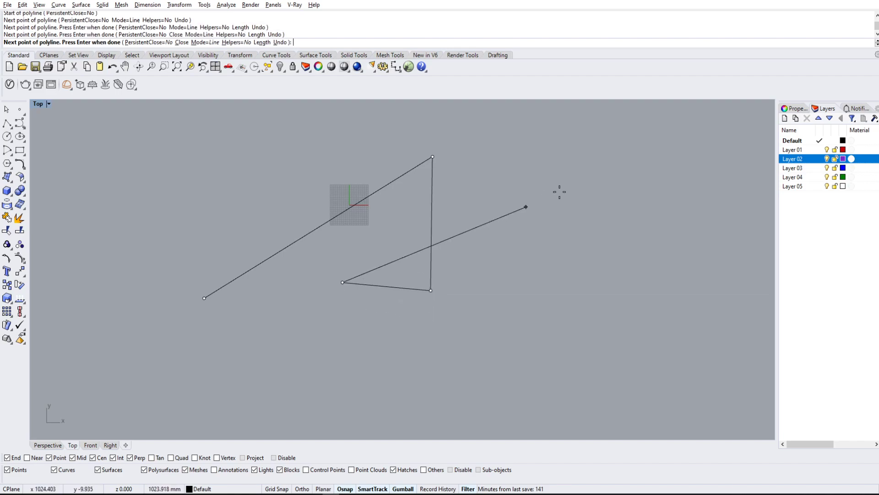
pyautogui.click(369, 233)
pyautogui.click(280, 204)
pyautogui.click(493, 193)
pyautogui.press('Return')
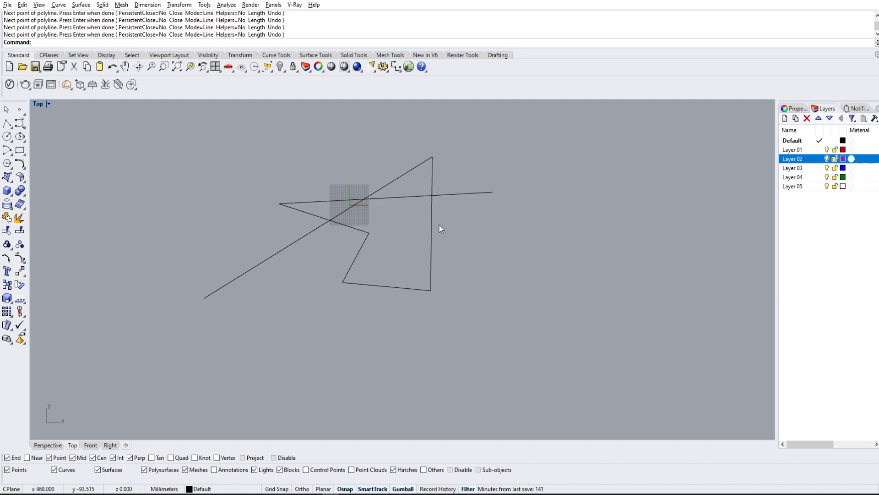
# Explode the zigzag polyline into separate line segments.
pyautogui.click(379, 285)
pyautogui.click(482, 293)
pyautogui.click(431, 267)
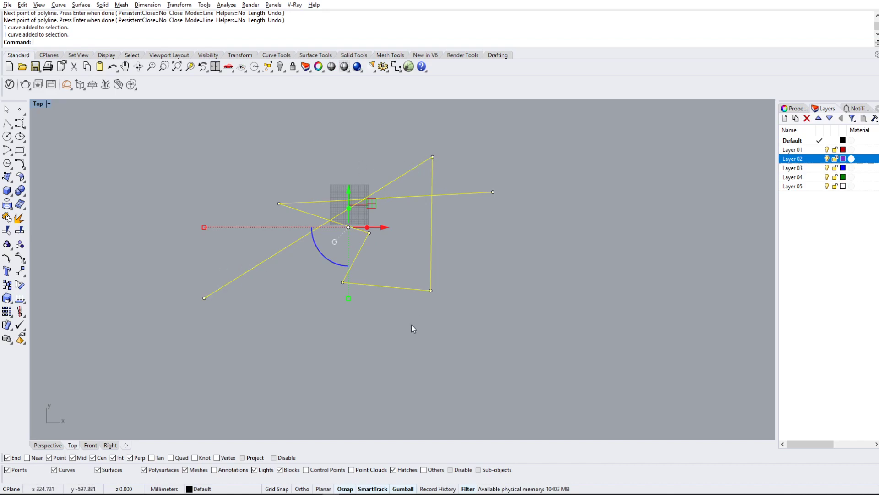
pyautogui.click(490, 274)
pyautogui.click(431, 261)
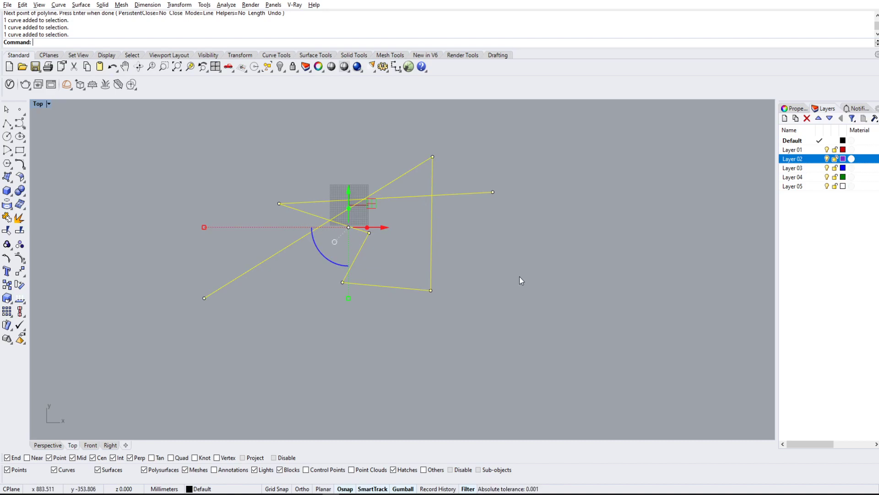
pyautogui.write('explode')
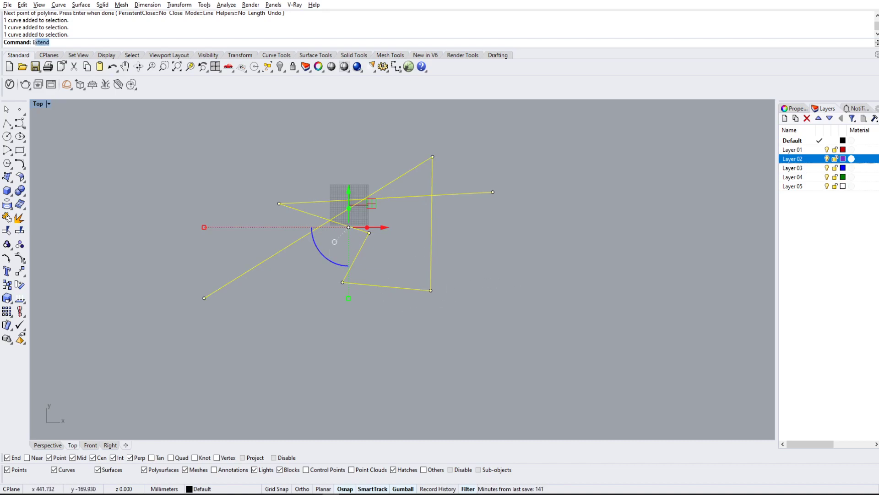
pyautogui.press('Return')
pyautogui.click(673, 287)
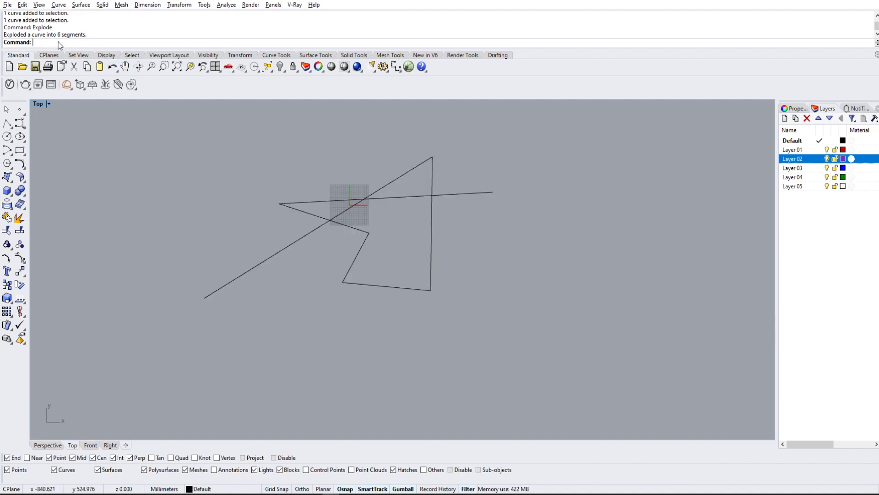
# Select the exploded segments together and individually to examine them as separate curves, undoing any accidental gumball transform.
pyautogui.moveTo(105, 121); pyautogui.dragTo(593, 399)
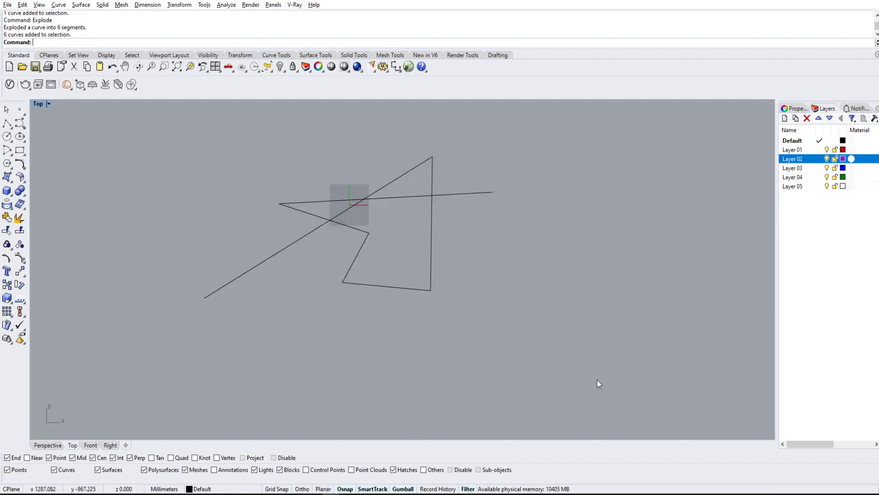
pyautogui.moveTo(648, 366); pyautogui.dragTo(172, 136)
pyautogui.click(482, 192)
pyautogui.click(456, 161)
pyautogui.click(432, 173)
pyautogui.click(390, 170)
pyautogui.click(369, 232)
pyautogui.click(361, 245)
pyautogui.click(393, 258)
pyautogui.press('Return')
pyautogui.press('Escape')
pyautogui.hotkey('ctrl', 'z')
pyautogui.moveTo(122, 110); pyautogui.dragTo(497, 333)
pyautogui.moveTo(589, 378); pyautogui.dragTo(459, 299)
pyautogui.moveTo(163, 156); pyautogui.dragTo(507, 260)
pyautogui.press('Escape')
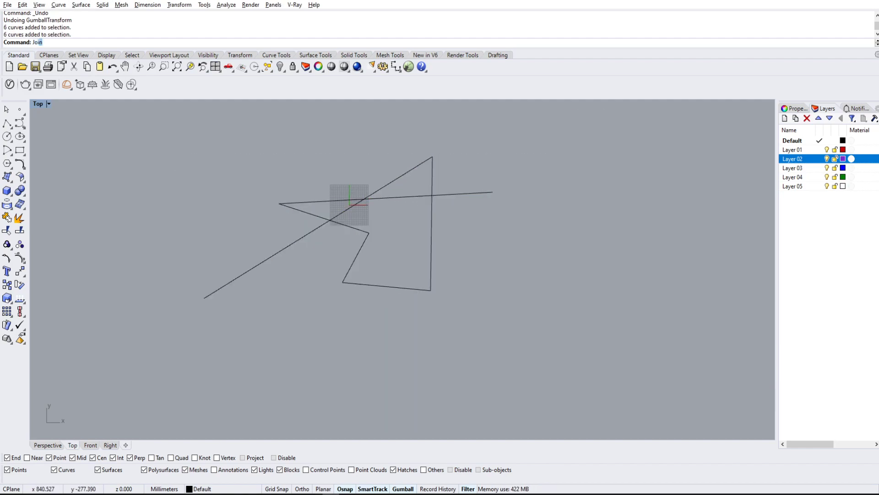
# Join the six touching segments back into one open curve and check that it selects as a whole.
pyautogui.press('Return')
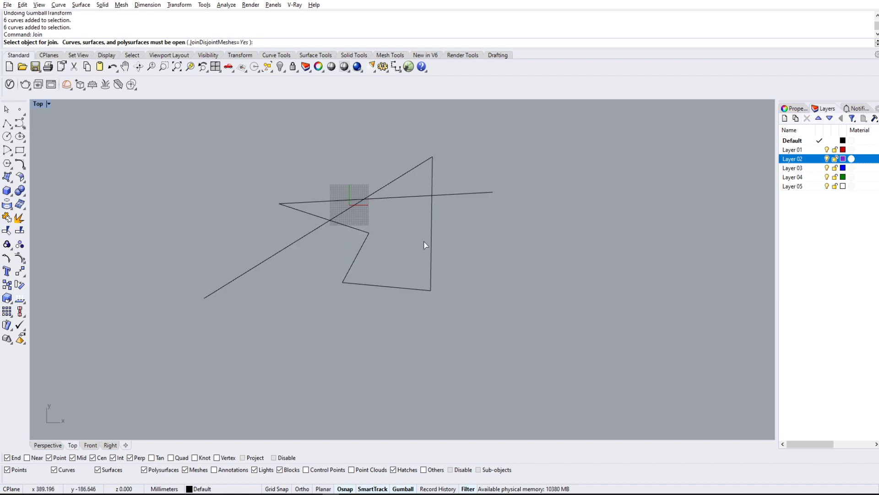
pyautogui.click(432, 262)
pyautogui.click(389, 286)
pyautogui.click(358, 257)
pyautogui.click(354, 227)
pyautogui.click(354, 205)
pyautogui.click(355, 199)
pyautogui.press('Return')
pyautogui.click(354, 200)
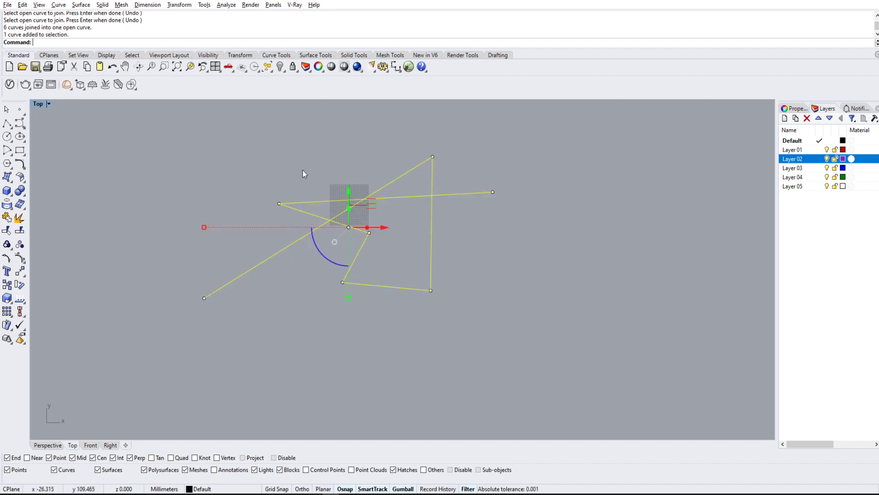
pyautogui.click(500, 254)
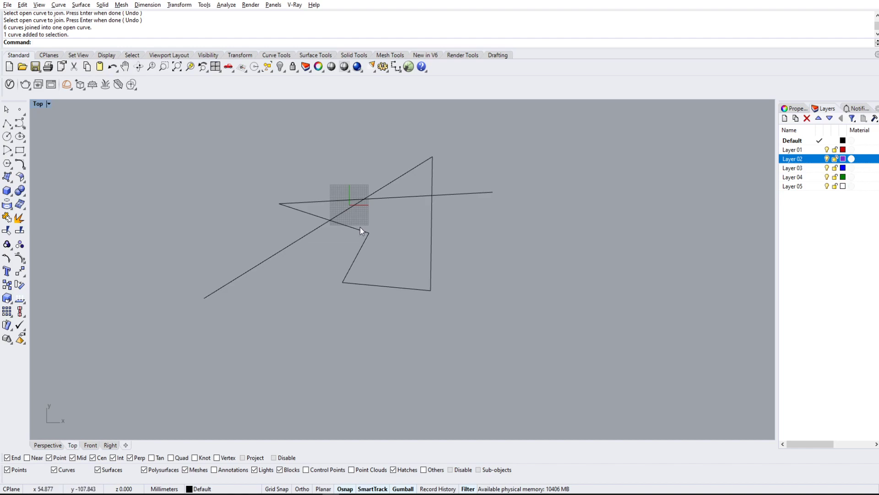
# Explode the rejoined polyline into individual segments again.
pyautogui.click(432, 233)
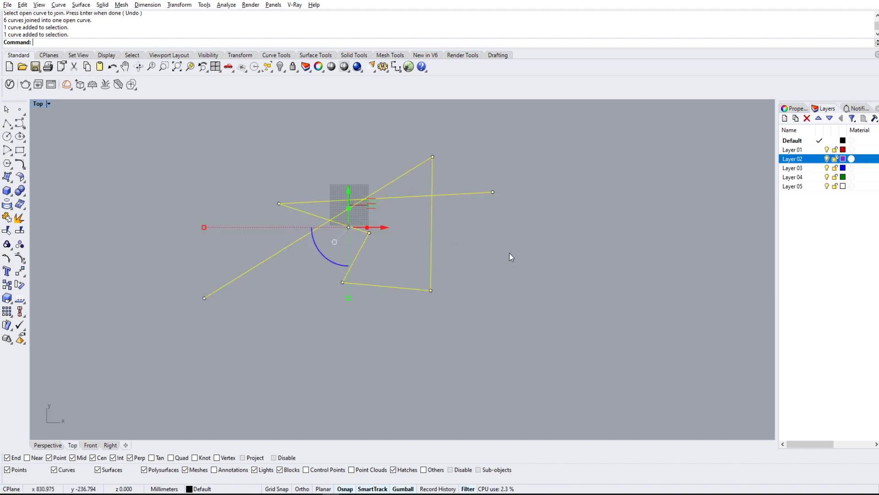
pyautogui.write('Explode')
pyautogui.press('Return')
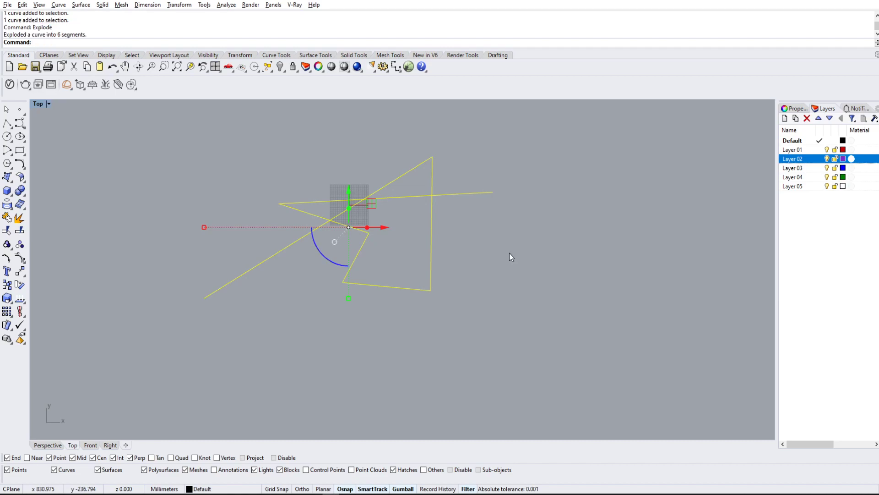
# Move the long diagonal and the vertical segment together to empty space right of the remaining four segments.
pyautogui.scroll(-3, 485, 252)
pyautogui.moveTo(584, 305); pyautogui.dragTo(482, 357, button='right')
pyautogui.click(348, 257)
pyautogui.keyDown('shift'); pyautogui.click(342, 245); pyautogui.keyUp('shift')
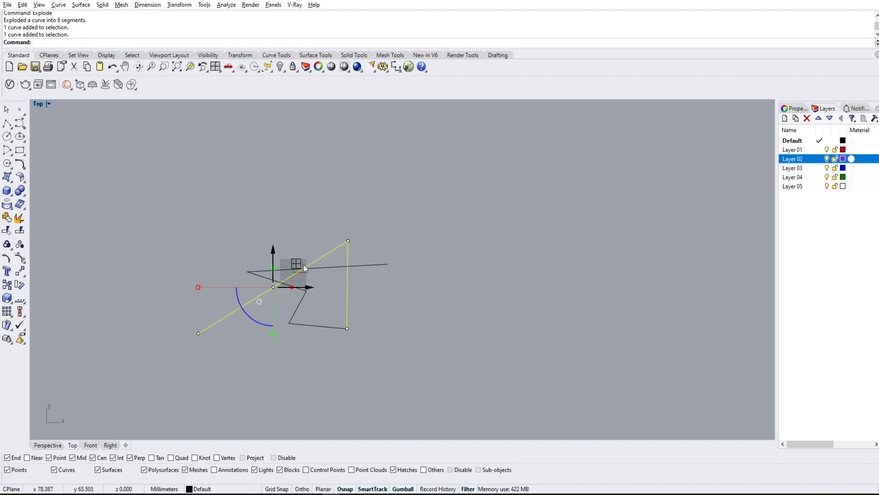
pyautogui.moveTo(297, 265); pyautogui.dragTo(554, 242)
pyautogui.click(671, 225)
# Join the moved diagonal and vertical segments into one open curve.
pyautogui.scroll(3, 672, 226)
pyautogui.moveTo(586, 265); pyautogui.dragTo(518, 249, button='right')
pyautogui.scroll(-2, 525, 257)
pyautogui.moveTo(544, 262); pyautogui.dragTo(447, 155)
pyautogui.click(585, 215)
pyautogui.moveTo(578, 244); pyautogui.dragTo(444, 163)
pyautogui.press('Return')
pyautogui.click(523, 236)
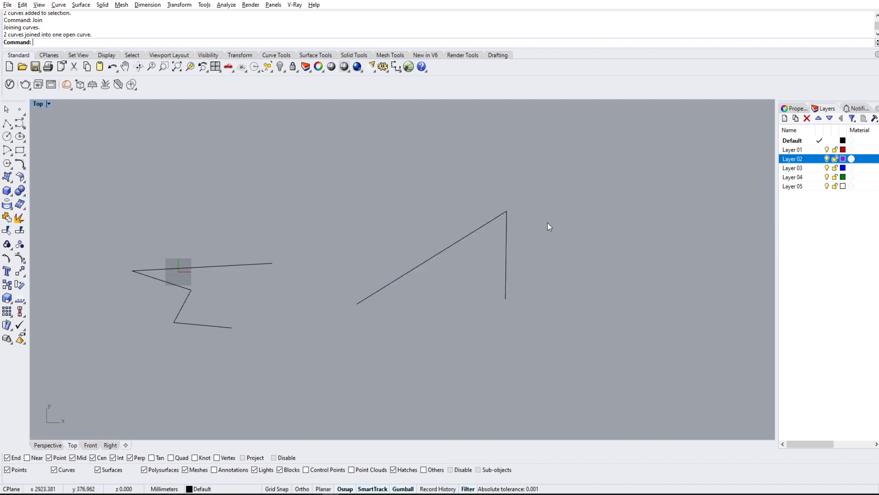
# Start an Offset of the joined two-segment curve and set its corner style to Sharp.
pyautogui.moveTo(549, 226); pyautogui.dragTo(515, 227, button='right')
pyautogui.scroll(2, 476, 247)
pyautogui.click(469, 246)
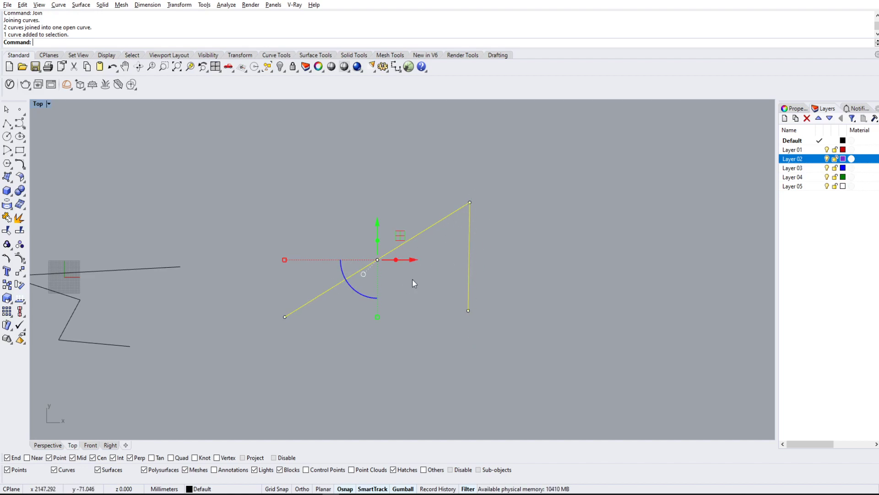
pyautogui.press('Escape')
pyautogui.click(476, 235)
pyautogui.write('Offset')
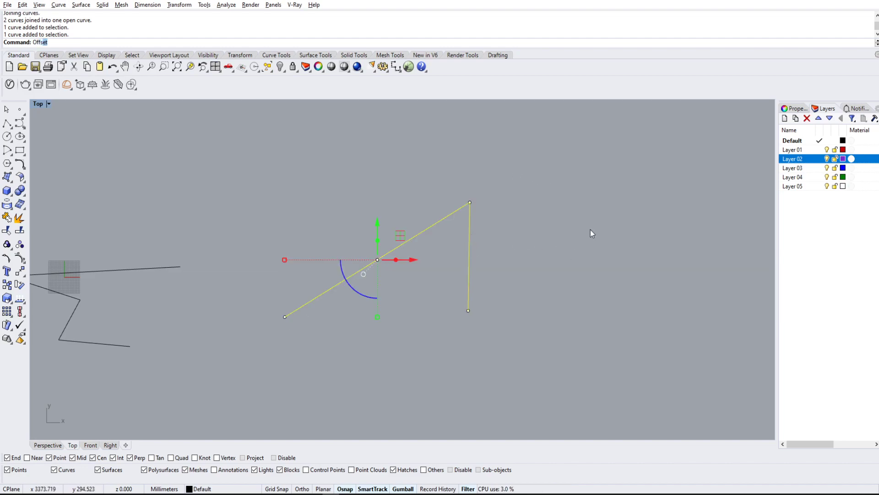
pyautogui.press('Return')
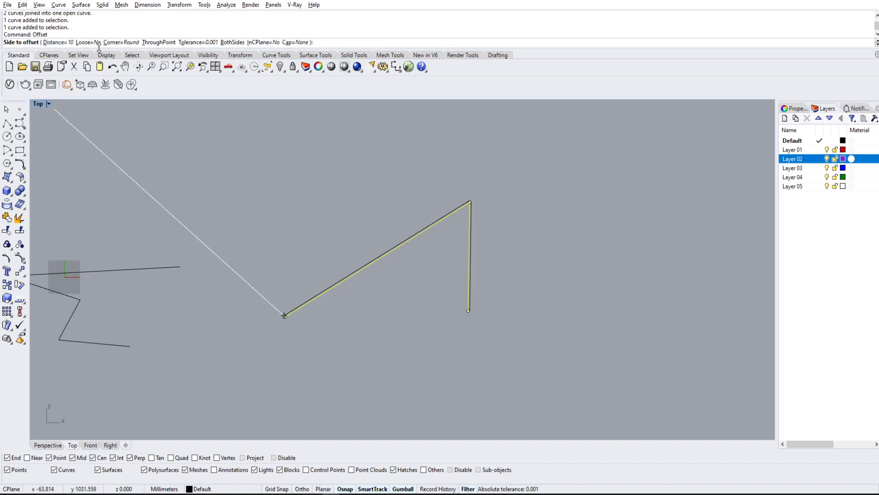
pyautogui.scroll(5, 472, 198)
pyautogui.moveTo(492, 164); pyautogui.dragTo(507, 151, button='right')
pyautogui.scroll(-2, 497, 277)
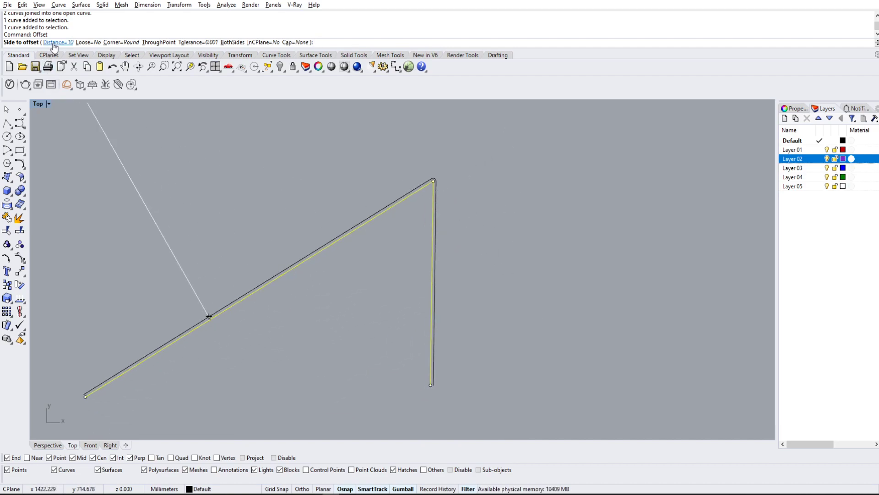
pyautogui.click(110, 42)
pyautogui.click(57, 42)
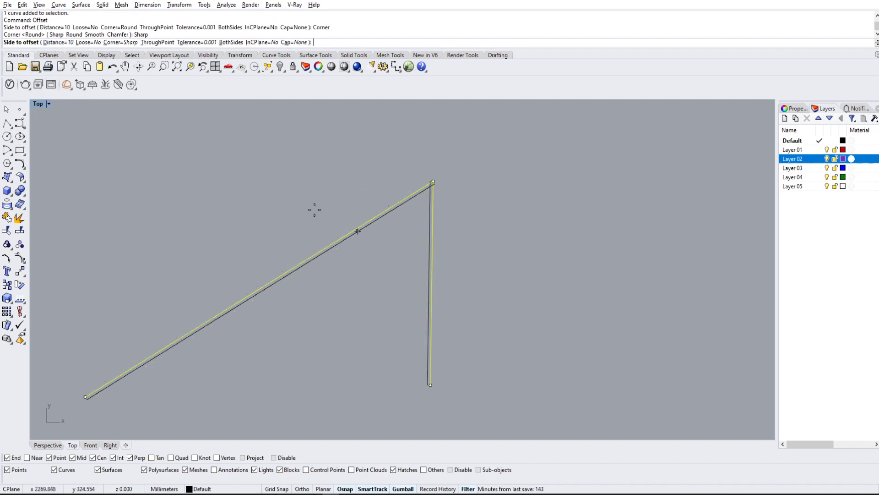
# Set the offset distance to 50 mm and place the sharp-cornered offset on the outer side of the curve.
pyautogui.write('d')
pyautogui.press('Return')
pyautogui.write('50')
pyautogui.press('Return')
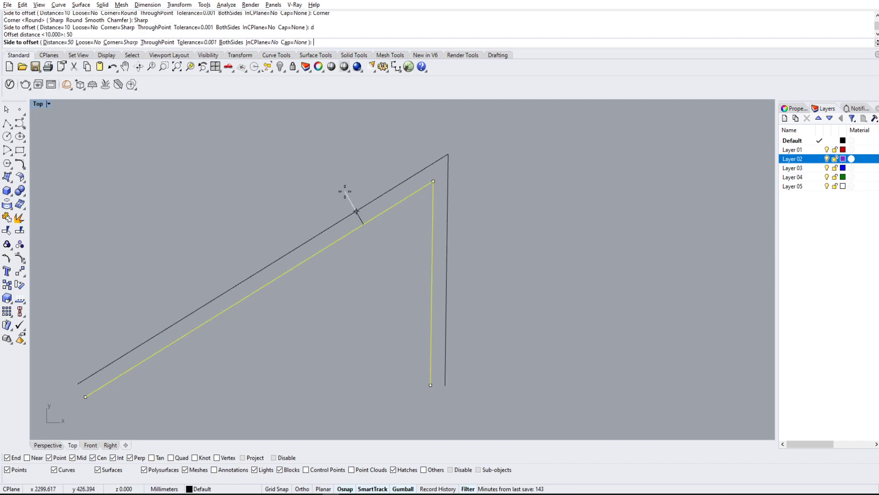
pyautogui.click(447, 246)
pyautogui.scroll(-2, 467, 218)
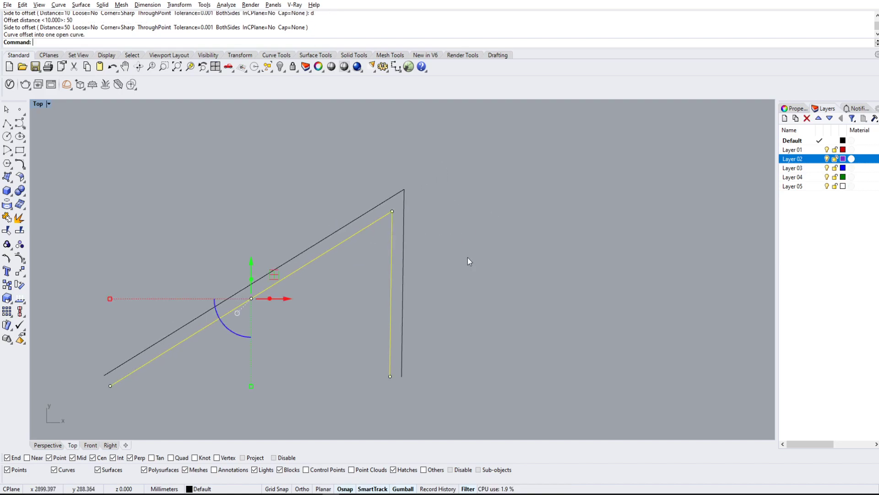
pyautogui.press('Escape')
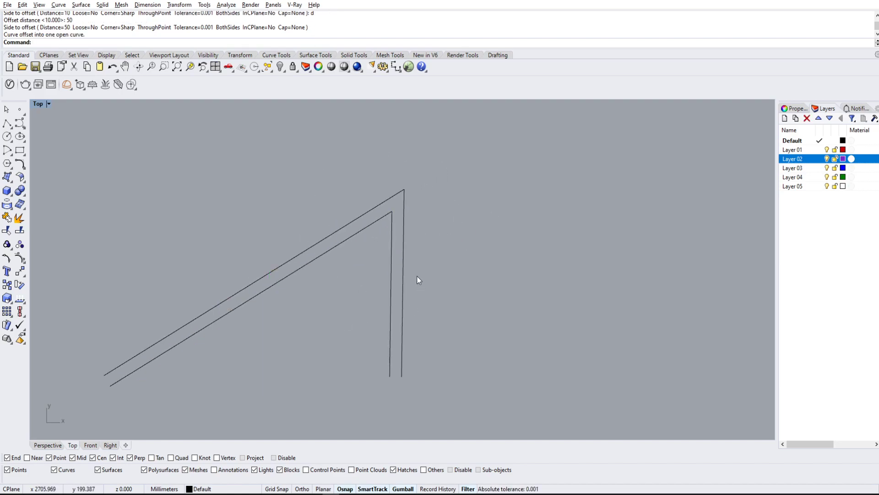
pyautogui.scroll(-3, 427, 245)
pyautogui.scroll(3, 431, 265)
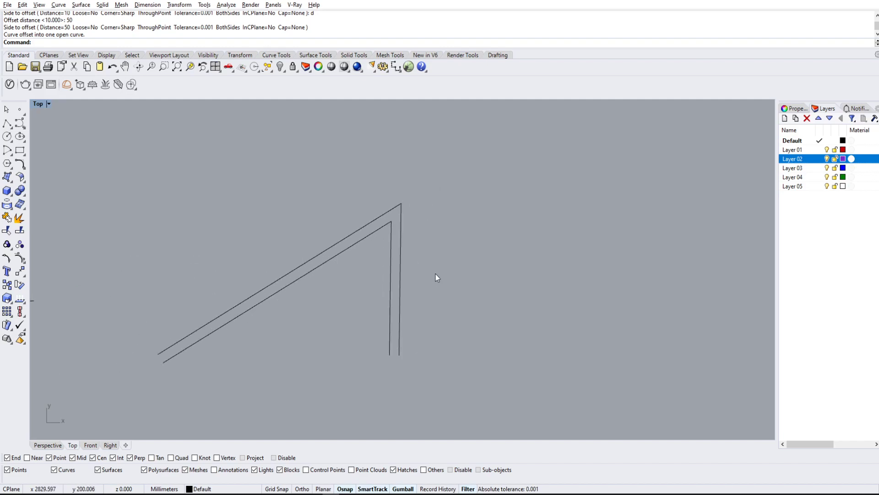
# Undo the sharp-cornered offset and offset the two-segment curve outward by 50 mm with Round corners instead.
pyautogui.hotkey('ctrl', 'z')
pyautogui.click(391, 259)
pyautogui.write('Offset')
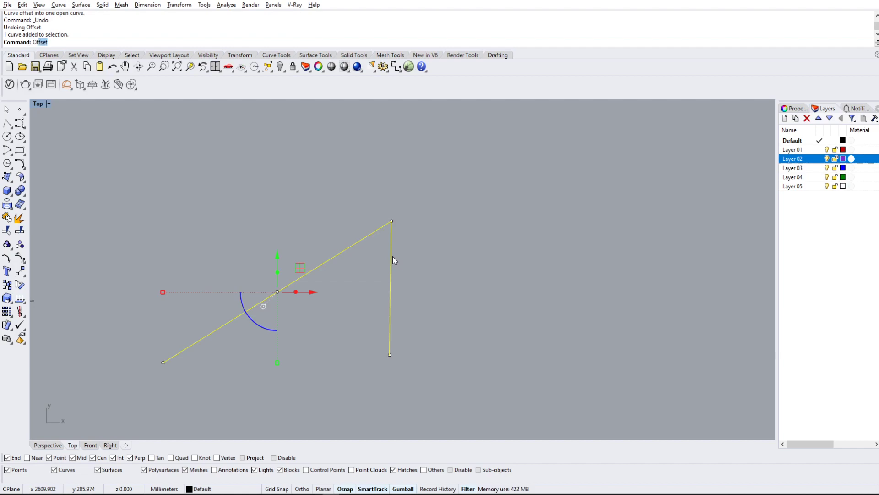
pyautogui.press('Return')
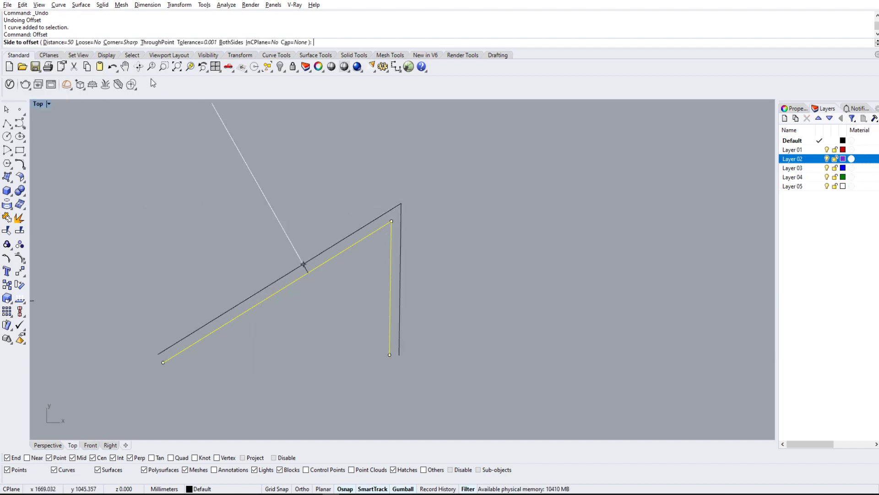
pyautogui.click(130, 42)
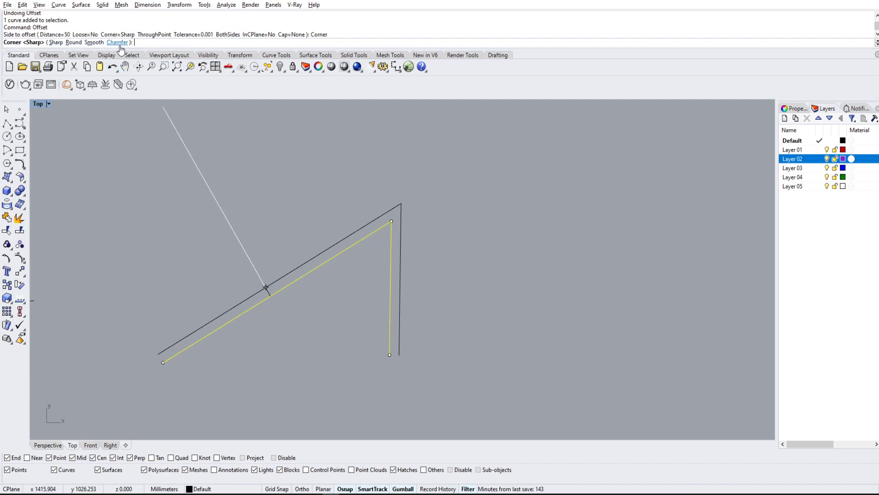
pyautogui.click(74, 42)
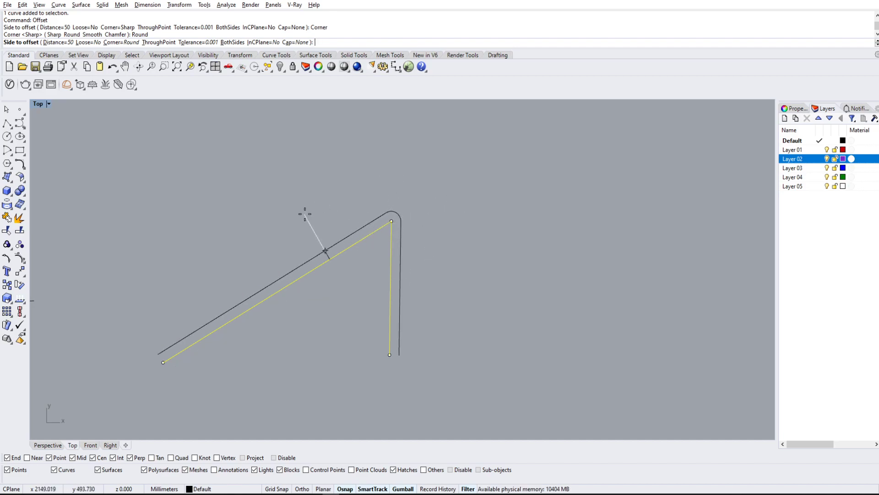
pyautogui.click(424, 182)
pyautogui.press('Escape')
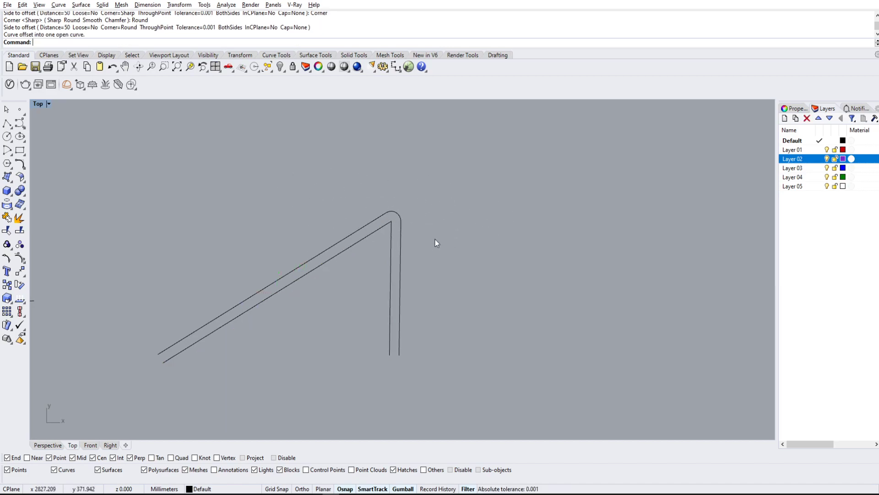
# Select the four remaining unjoined segments together and individually to examine them as separate curves.
pyautogui.scroll(-4, 405, 241)
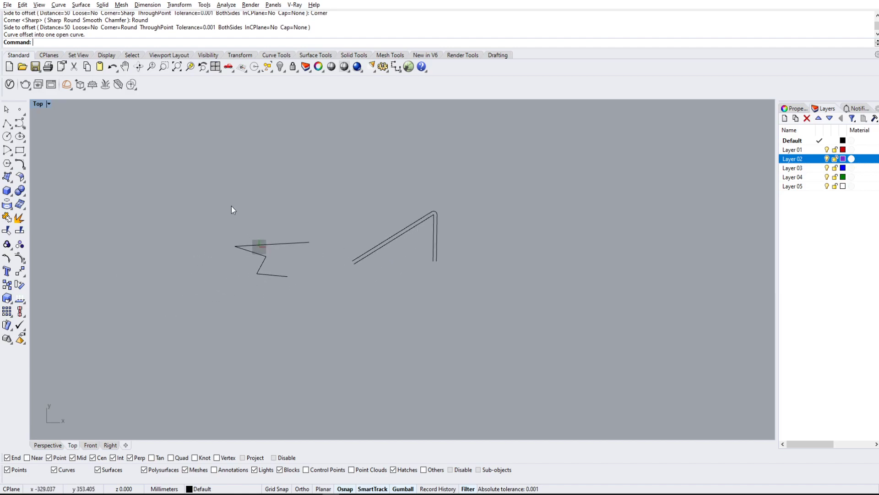
pyautogui.moveTo(290, 265); pyautogui.dragTo(310, 208, button='right')
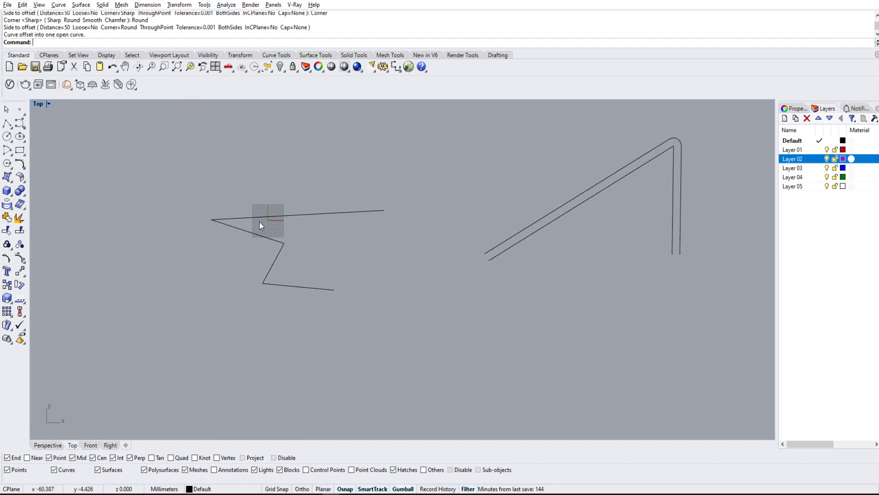
pyautogui.moveTo(394, 298); pyautogui.dragTo(237, 195)
pyautogui.press('Escape')
pyautogui.scroll(3, 312, 219)
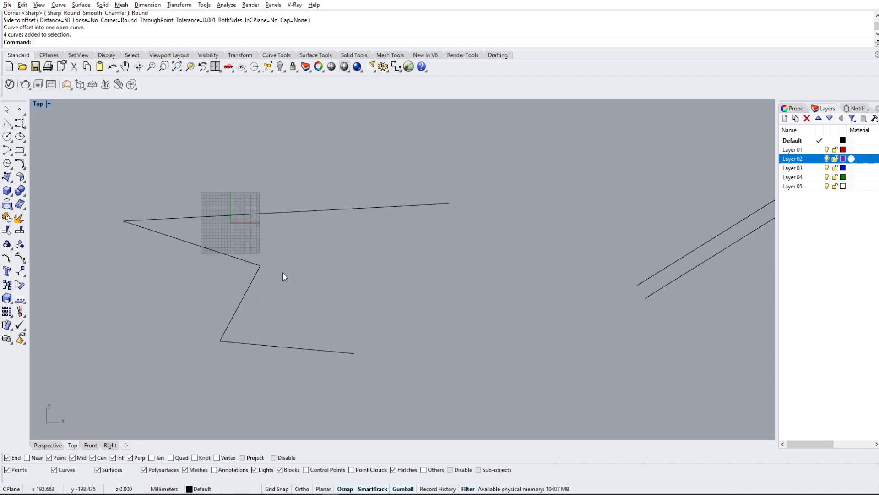
pyautogui.click(259, 213)
pyautogui.click(247, 259)
pyautogui.press('Escape')
pyautogui.click(246, 287)
pyautogui.click(276, 344)
pyautogui.press('Escape')
pyautogui.click(251, 283)
pyautogui.press('Escape')
# Offset only the separate short diagonal segment in the middle of the zigzag by 50 mm to both sides.
pyautogui.write('offset')
pyautogui.press('Return')
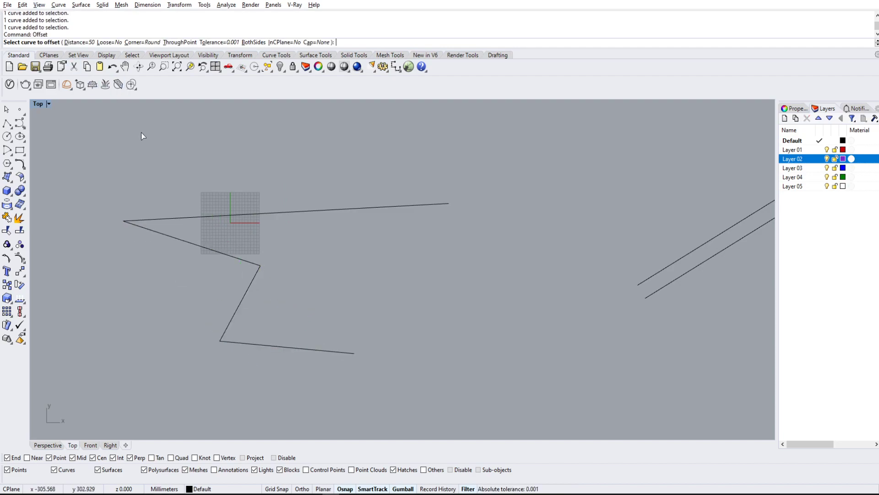
pyautogui.click(243, 297)
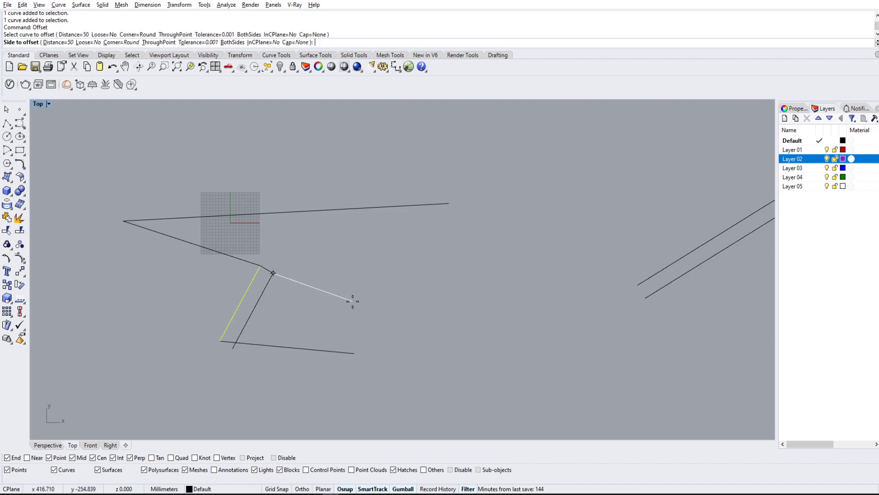
pyautogui.click(243, 42)
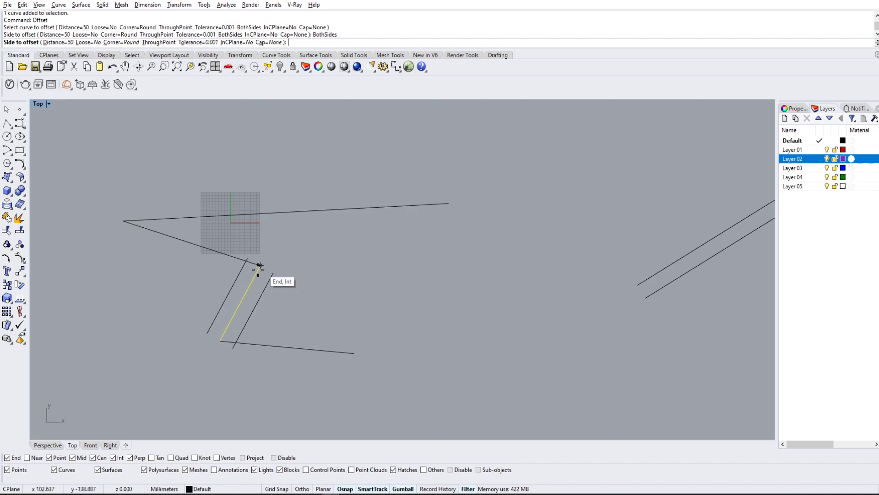
pyautogui.click(237, 317)
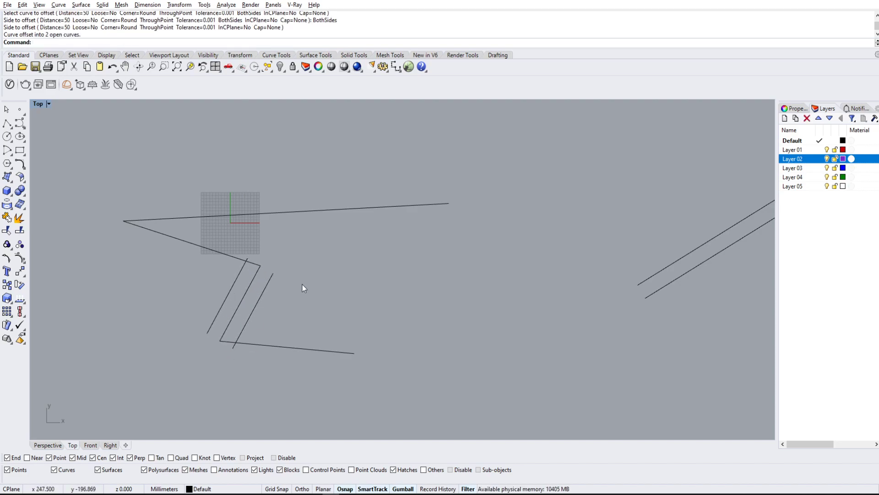
# Undo the both-sides offset and join the four zigzag segments into one open curve.
pyautogui.hotkey('ctrl', 'z')
pyautogui.moveTo(284, 392); pyautogui.dragTo(155, 189)
pyautogui.press('Return')
# Start an Offset of the joined zigzag curve and preview it with Smooth and Chamfer corner styles.
pyautogui.write('Offset')
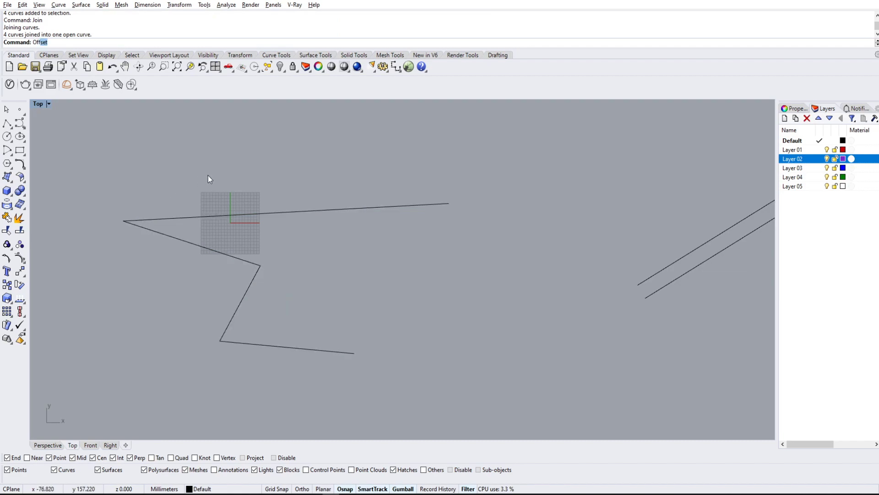
pyautogui.press('Return')
pyautogui.click(207, 215)
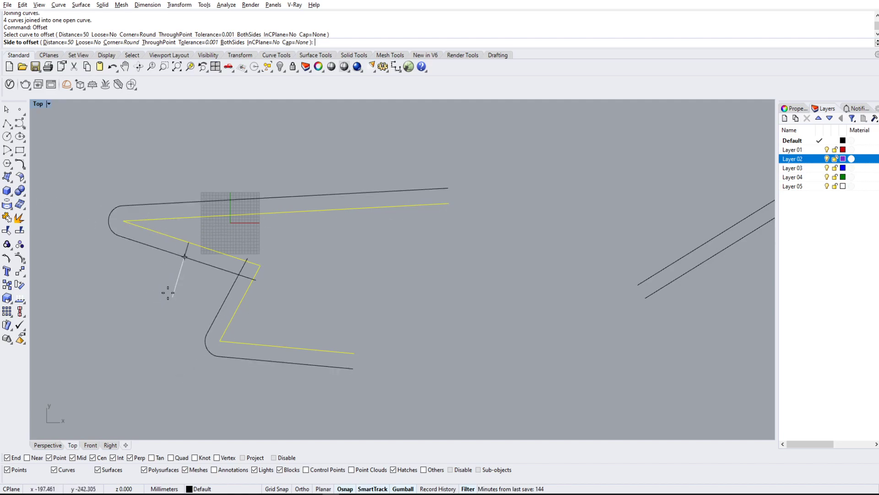
pyautogui.click(120, 42)
pyautogui.click(98, 42)
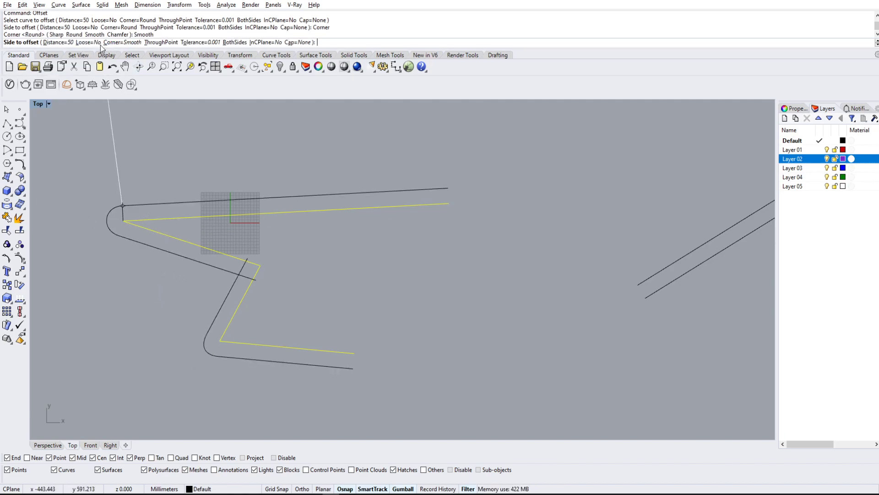
pyautogui.click(115, 43)
pyautogui.click(121, 43)
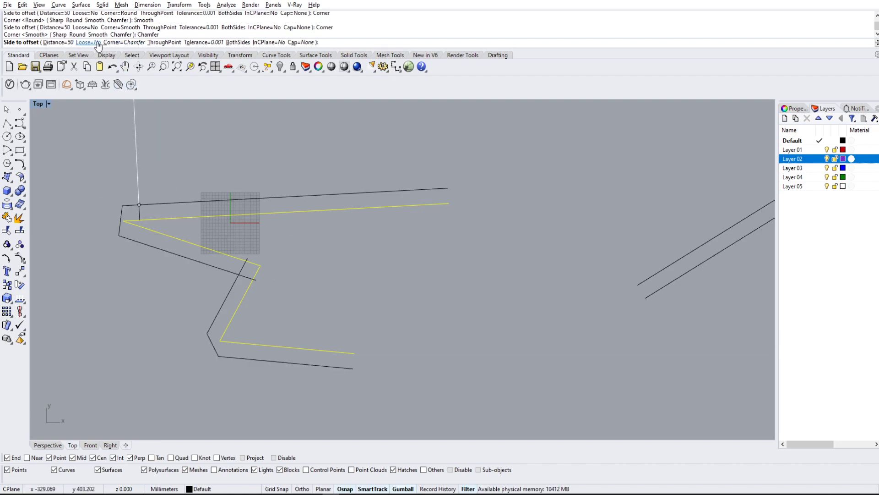
# Set the corner style to Sharp and place the 50 mm offset on the outer side of the joined zigzag curve.
pyautogui.click(121, 42)
pyautogui.click(62, 42)
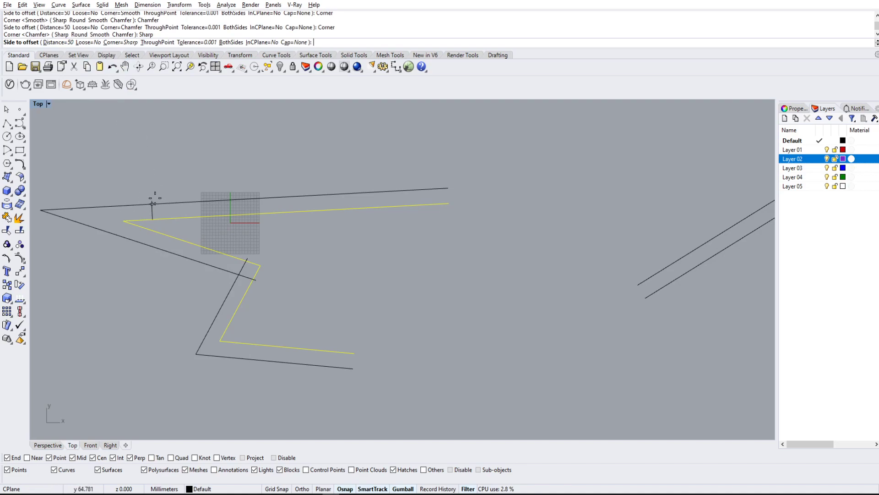
pyautogui.click(157, 169)
pyautogui.scroll(-3, 357, 320)
pyautogui.moveTo(399, 344); pyautogui.dragTo(363, 299, button='right')
pyautogui.click(237, 299)
pyautogui.click(358, 293)
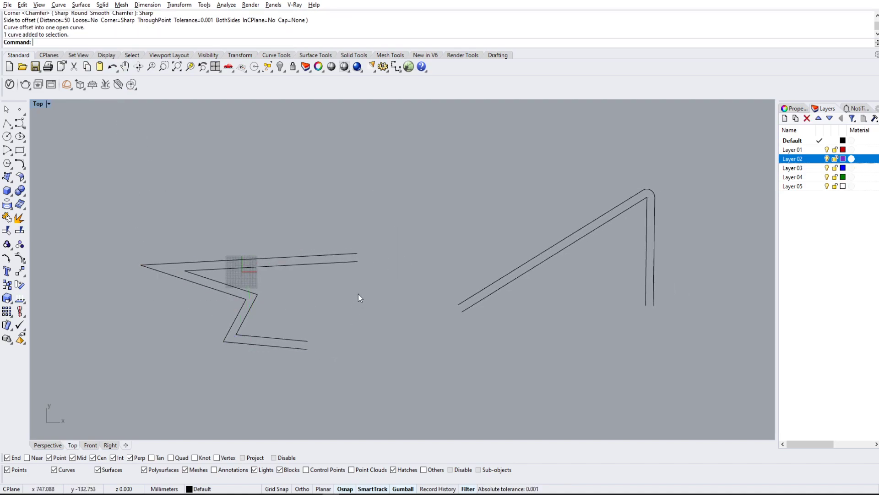